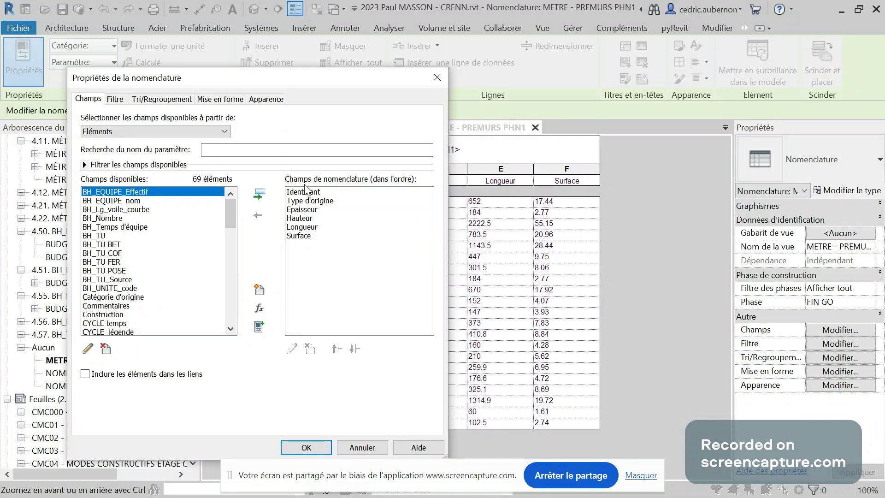
Step: Close the schedule properties without changes and set the phase filter of the METRE - PREMURS PHN1 schedule to Aucun(e)
{"action": "left_click", "coordinate": [364, 449]}
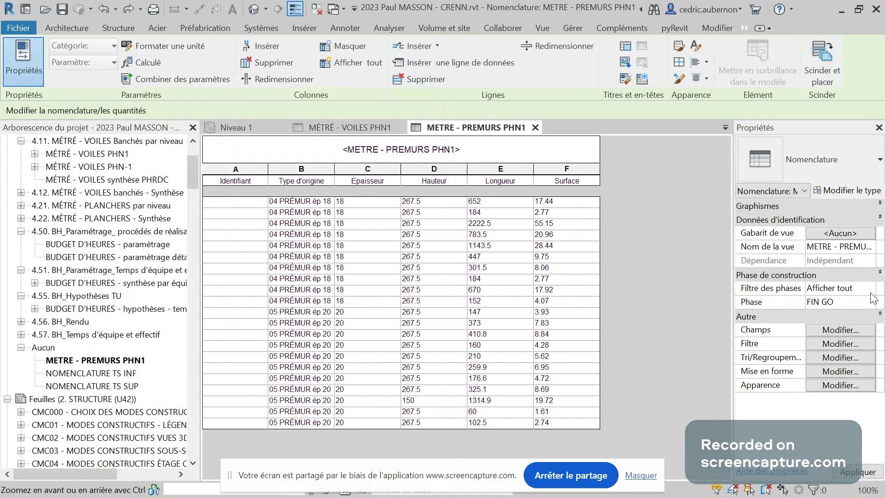
{"action": "left_click", "coordinate": [829, 288]}
{"action": "left_click", "coordinate": [870, 288]}
{"action": "left_click", "coordinate": [837, 300]}
{"action": "key", "text": "Up"}
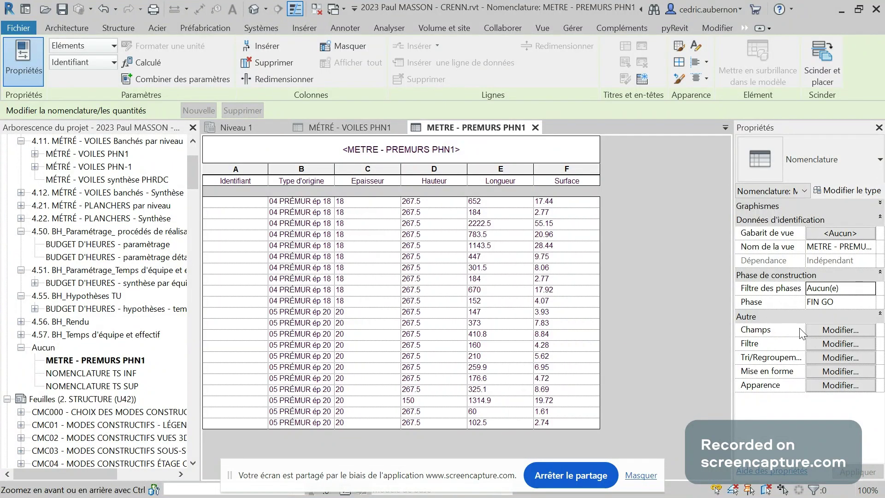
Step: Review the Surface field in the prémur schedule's field list, cancel, and look at the MÉTRÉ - VOILES PHN1 schedule
{"action": "left_click", "coordinate": [829, 331]}
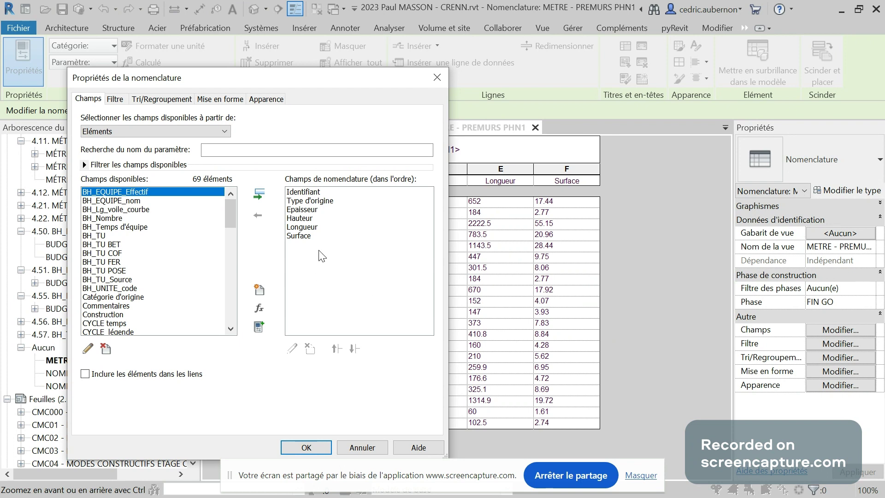
{"action": "left_click", "coordinate": [298, 237]}
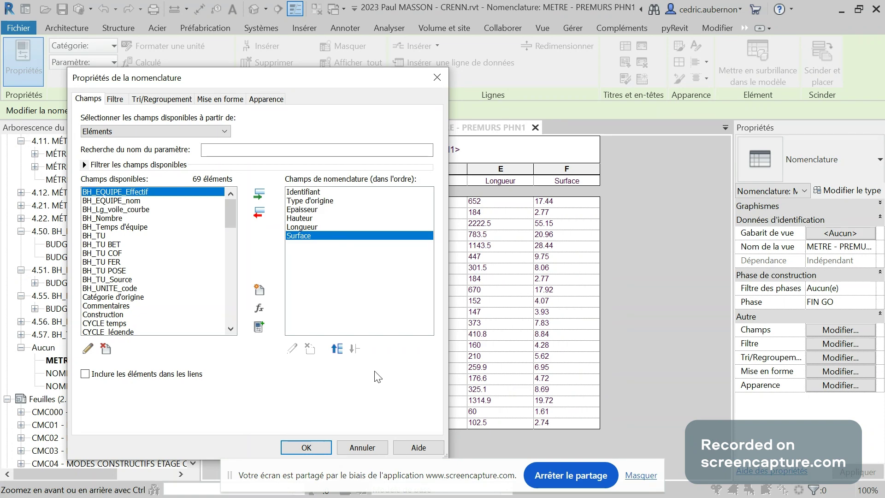
{"action": "left_click", "coordinate": [358, 448]}
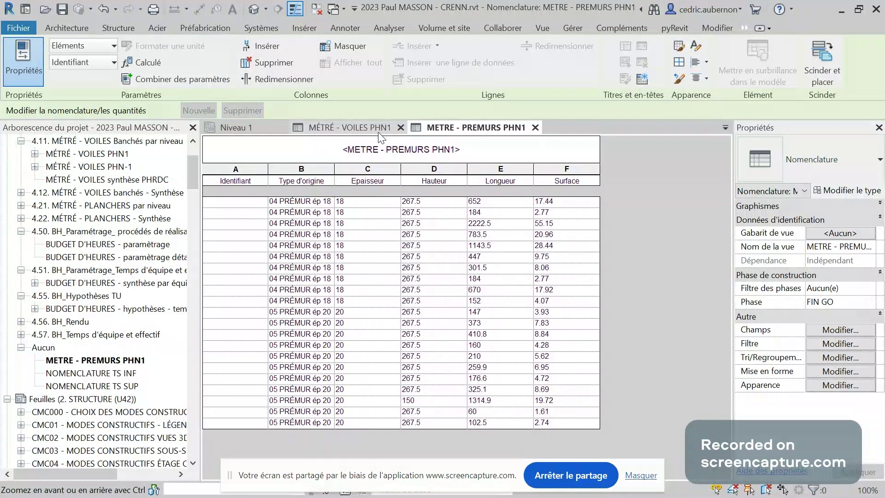
{"action": "left_click", "coordinate": [365, 128]}
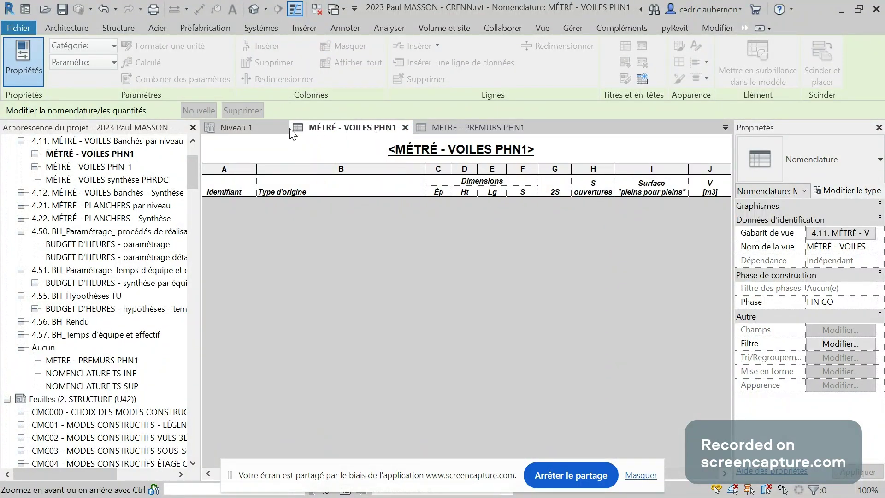
Step: In the Niveau 1 plan, set the Identifiant of the long horizontal prémur containing the 102.5 x 210 door opening to 1
{"action": "left_click", "coordinate": [268, 128]}
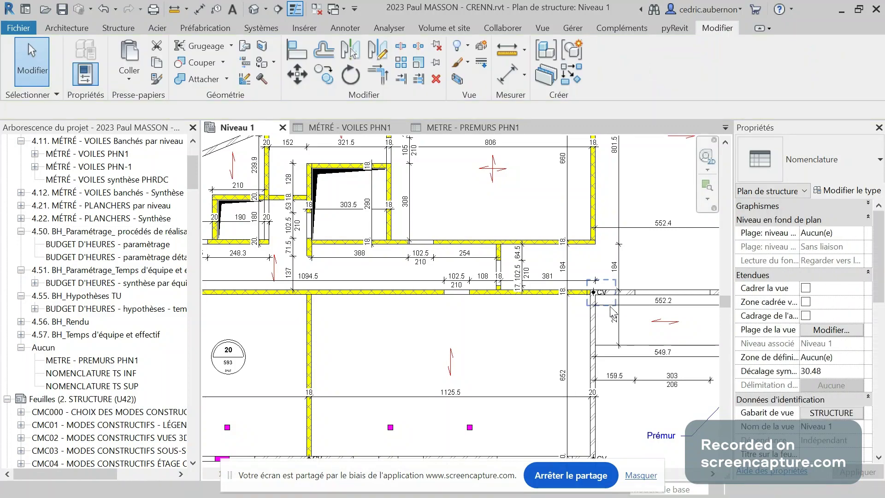
{"action": "scroll", "coordinate": [587, 315], "scroll_direction": "up", "scroll_amount": 2}
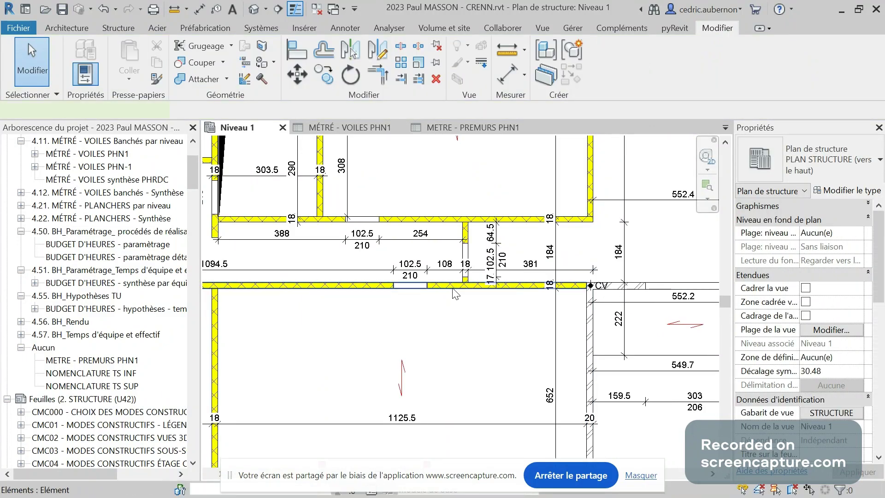
{"action": "left_click", "coordinate": [454, 289]}
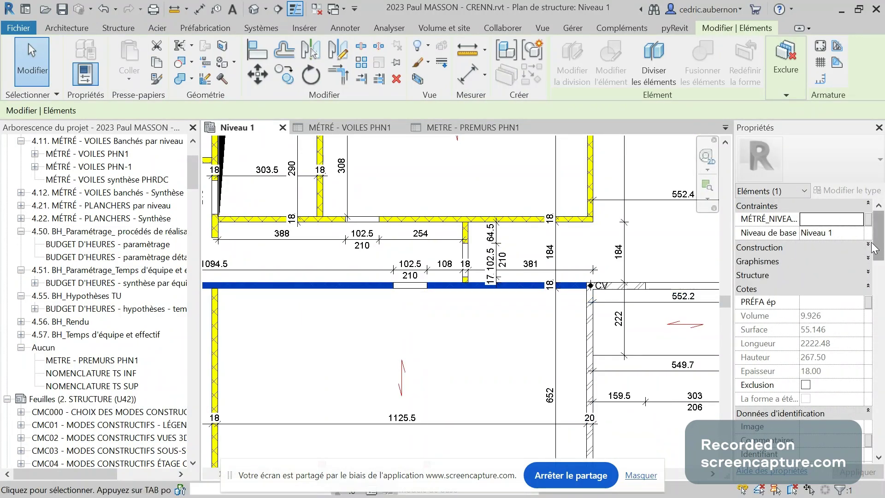
{"action": "left_click", "coordinate": [869, 245]}
{"action": "left_click", "coordinate": [869, 247]}
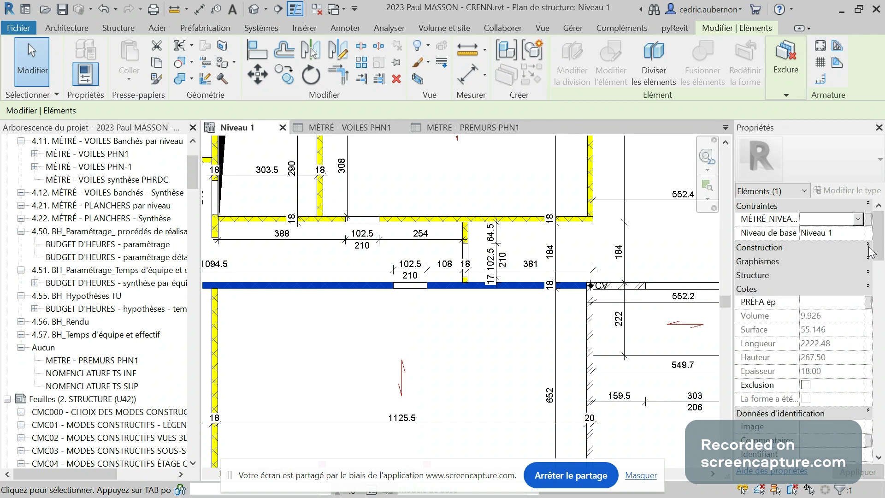
{"action": "left_click", "coordinate": [868, 260]}
{"action": "left_click", "coordinate": [868, 261]}
{"action": "scroll", "coordinate": [816, 378], "scroll_direction": "down", "scroll_amount": 5}
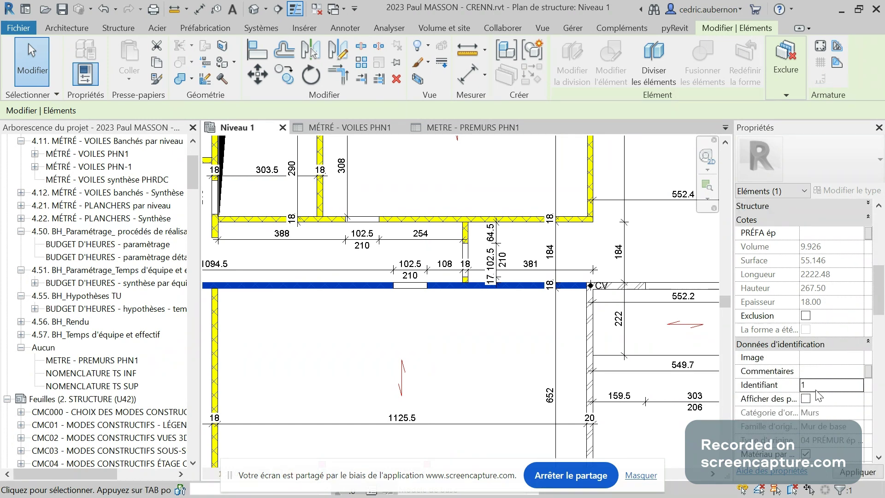
{"action": "left_click", "coordinate": [869, 477]}
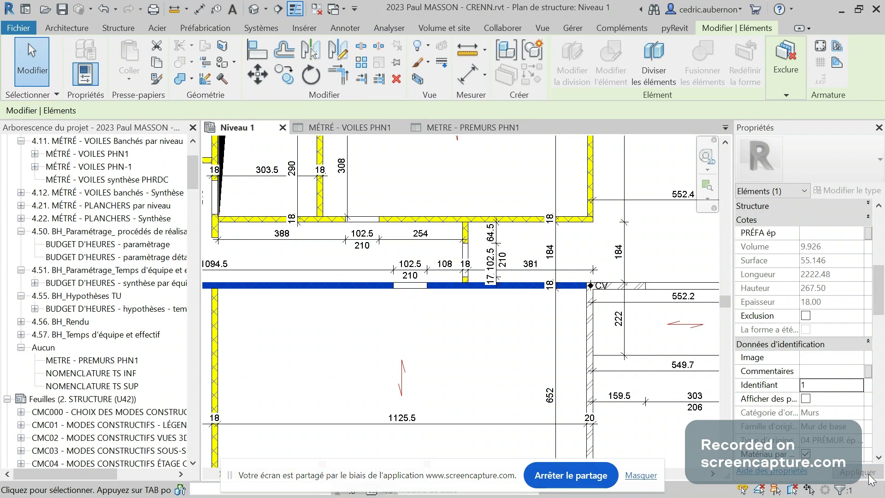
Step: Compare the area of the prémur with Identifiant 1 in the METRE - PREMURS PHN1 schedule with its properties in the Niveau 1 plan
{"action": "left_click", "coordinate": [492, 129]}
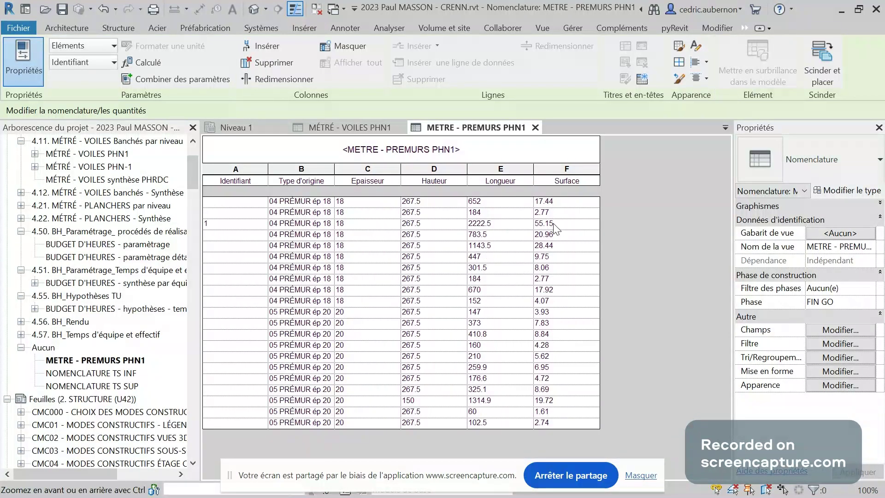
{"action": "left_click", "coordinate": [368, 128]}
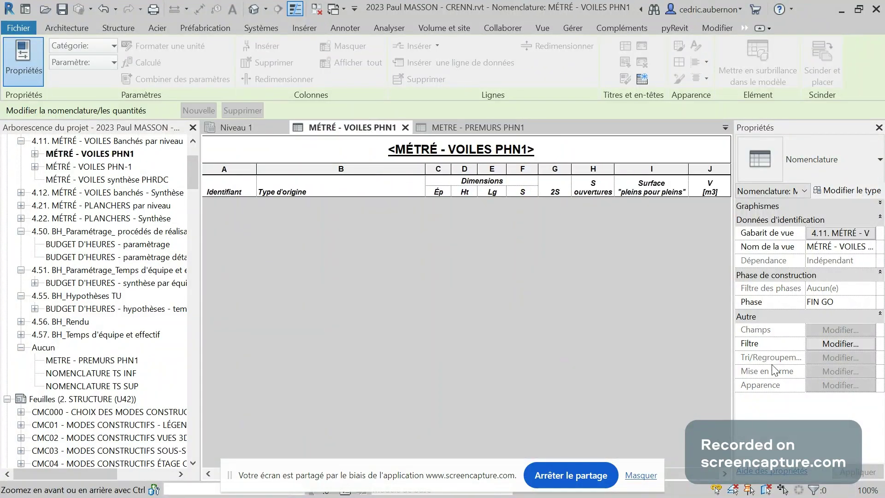
{"action": "left_click", "coordinate": [220, 127]}
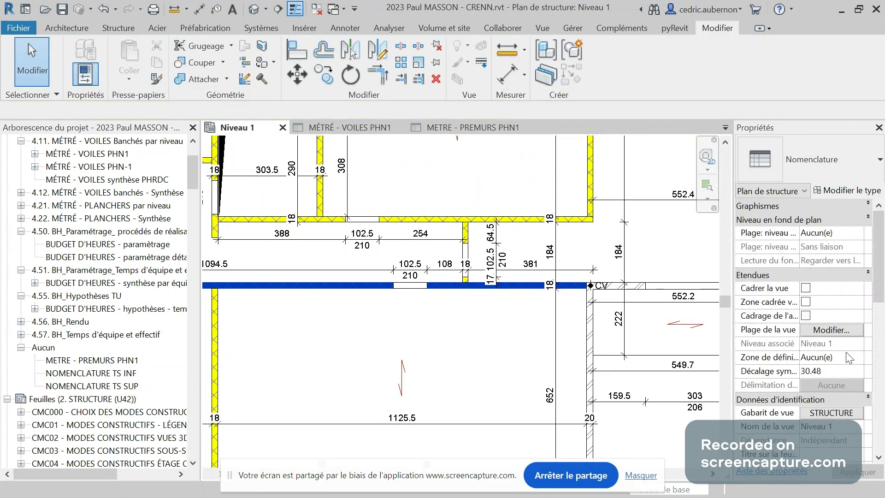
{"action": "scroll", "coordinate": [797, 318], "scroll_direction": "down", "scroll_amount": 2}
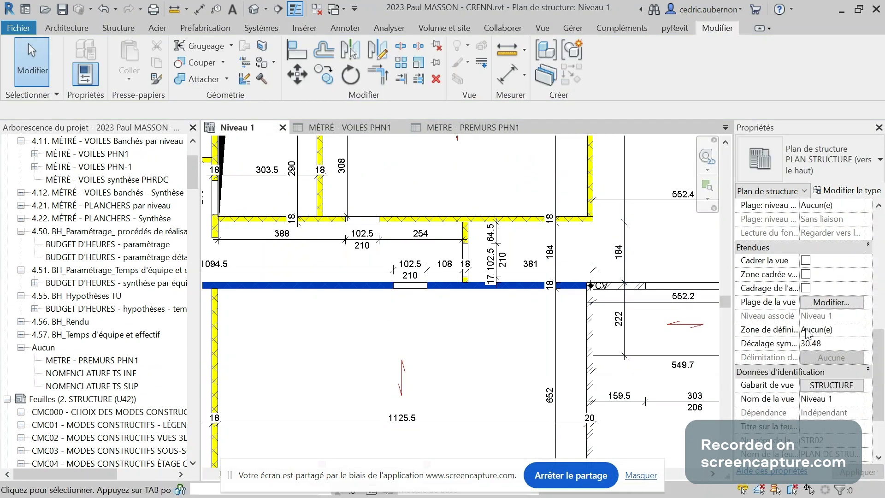
{"action": "scroll", "coordinate": [805, 333], "scroll_direction": "up", "scroll_amount": 2}
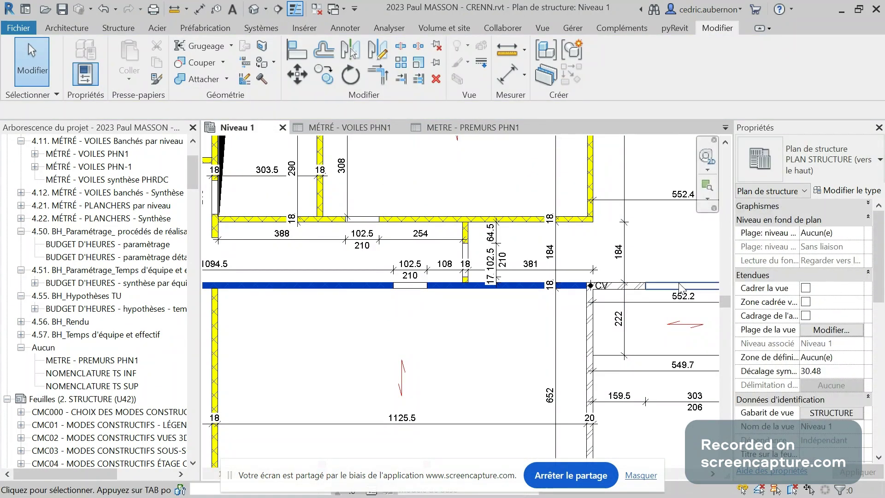
{"action": "left_click", "coordinate": [367, 288]}
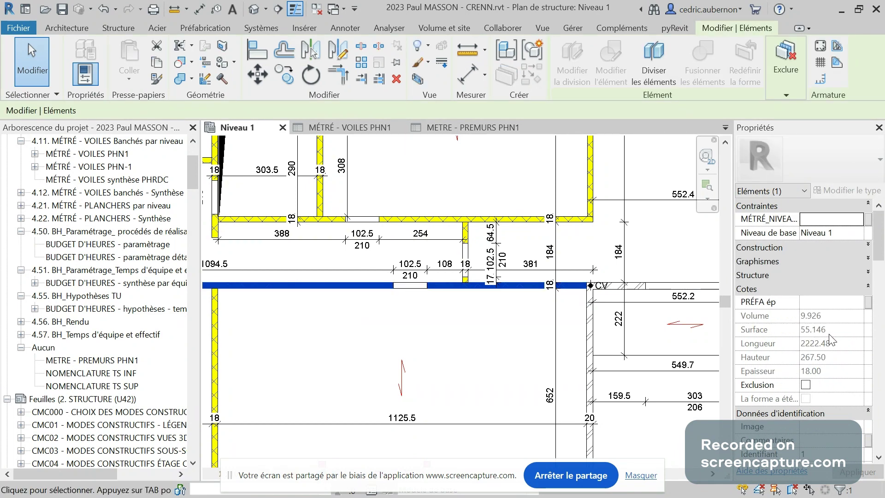
{"action": "key", "text": "Escape"}
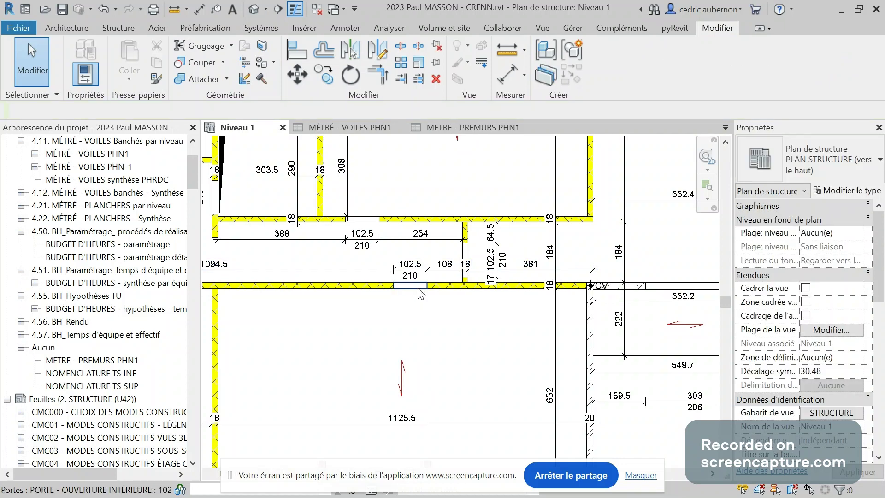
Step: Delete the 102.5 x 210 door opening from the long prémur, check the wall's area, undo the deletion and check the area again
{"action": "left_click", "coordinate": [421, 292]}
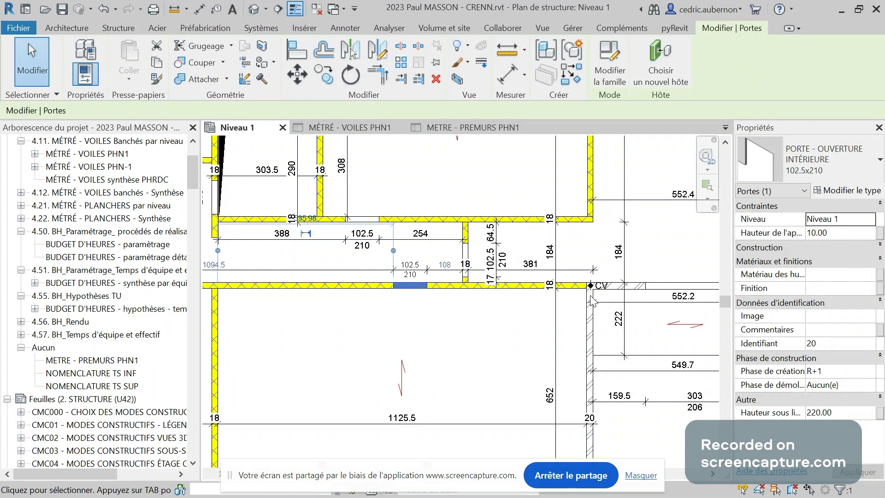
{"action": "key", "text": "Escape"}
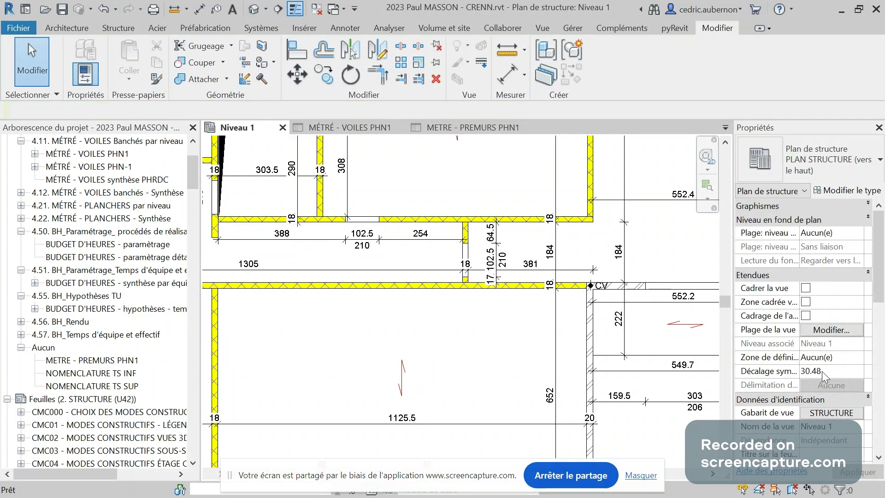
{"action": "left_click", "coordinate": [524, 291]}
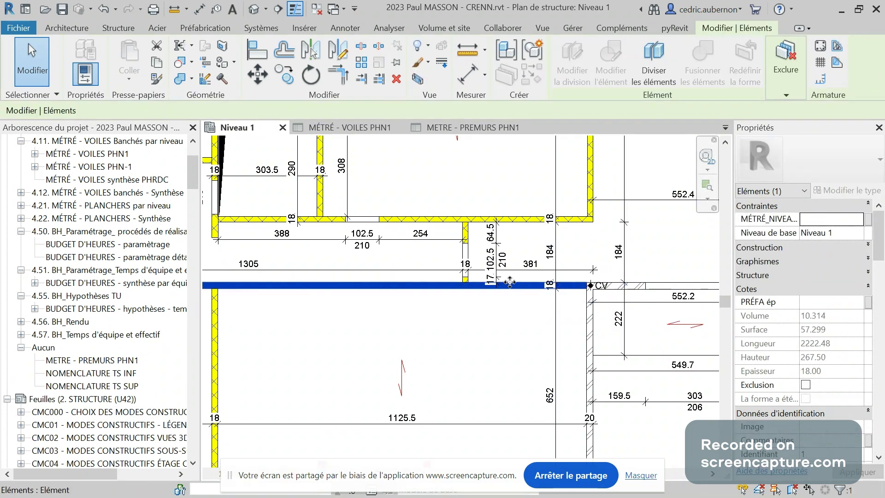
{"action": "key", "text": "Escape"}
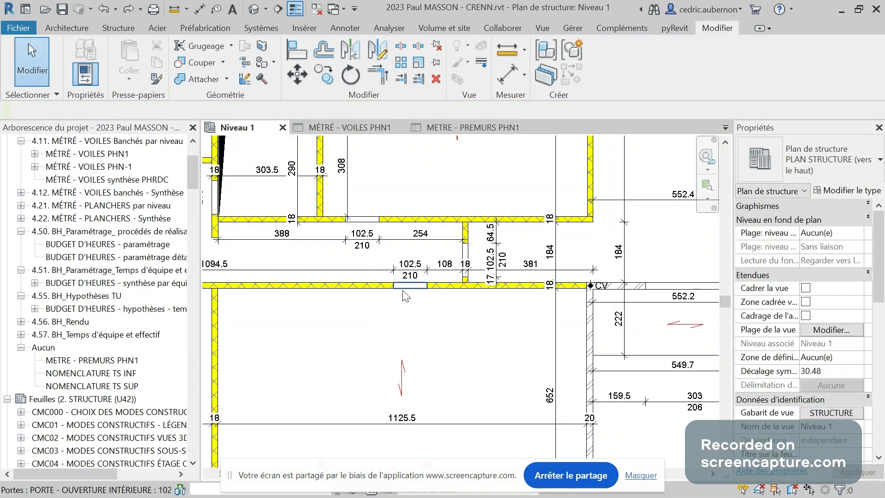
{"action": "left_click", "coordinate": [450, 286]}
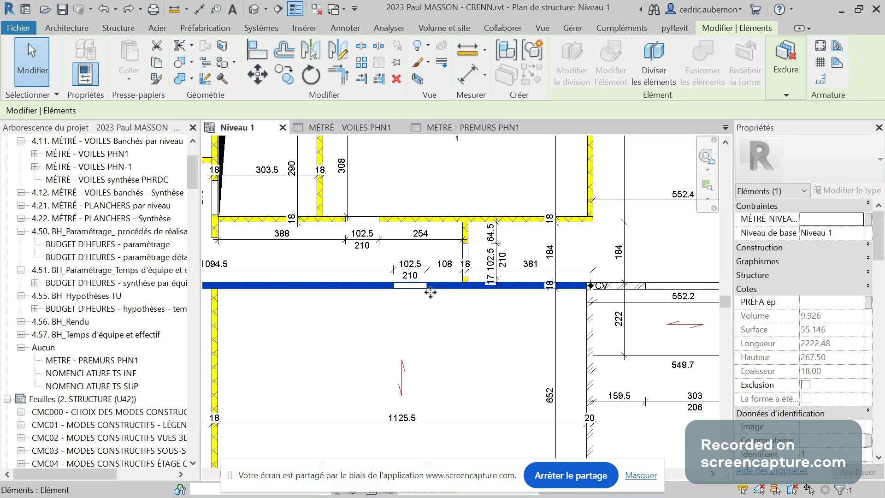
Step: Rename the Surface column header in the METRE - PREMURS PHN1 schedule to "Surface pleins pour pleins"
{"action": "left_click", "coordinate": [496, 127]}
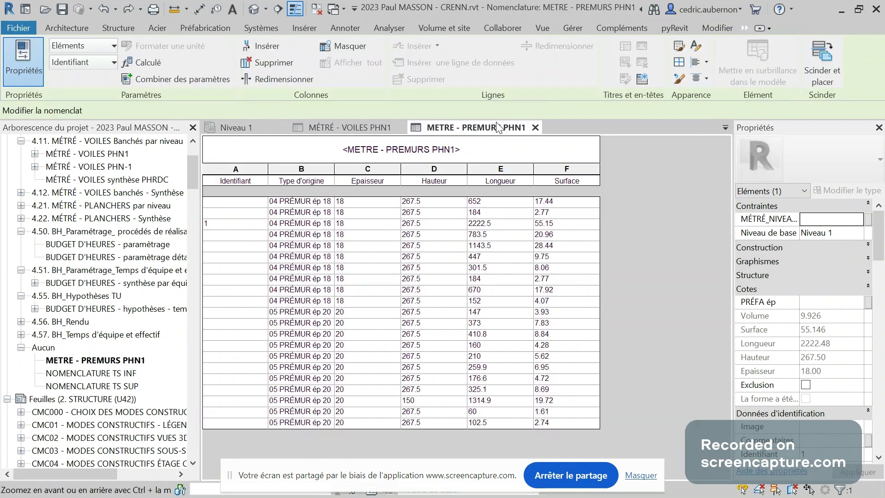
{"action": "left_click", "coordinate": [571, 179]}
{"action": "left_click", "coordinate": [569, 179]}
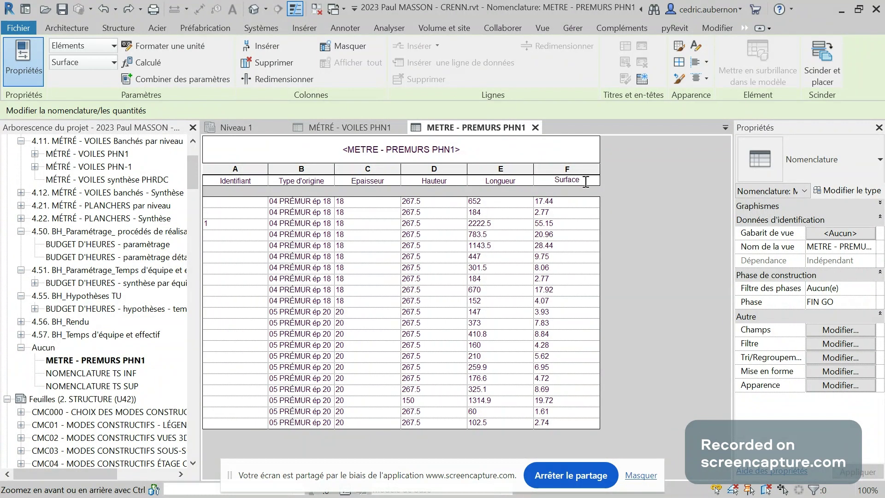
{"action": "type", "text": "pleins pour pleins"}
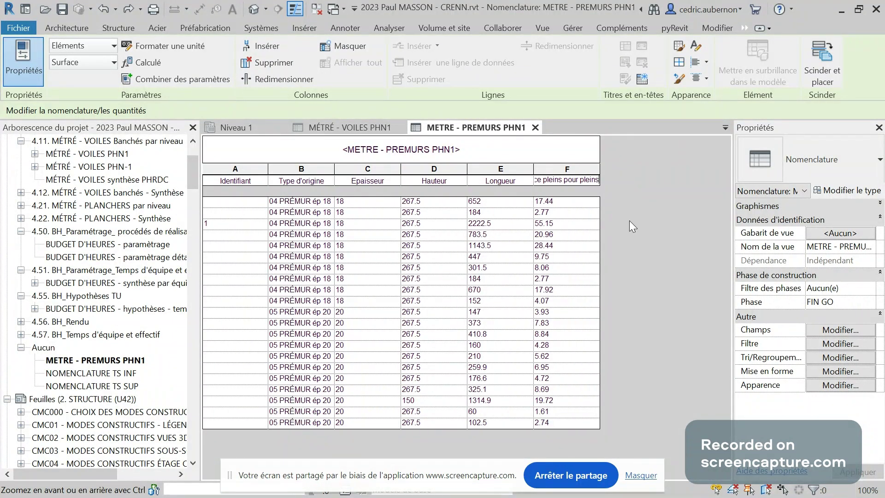
{"action": "left_click", "coordinate": [592, 223]}
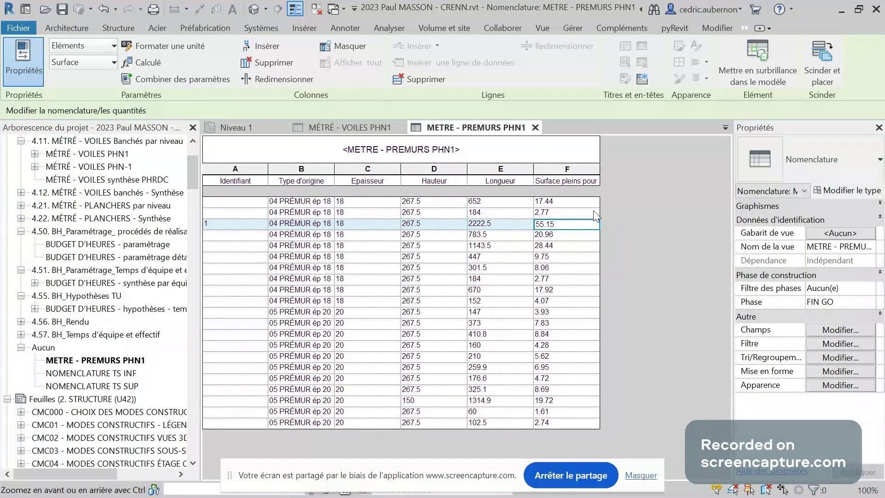
Step: Review the schedule's appearance settings and the header and formatting settings of the Surface field
{"action": "left_click", "coordinate": [836, 330]}
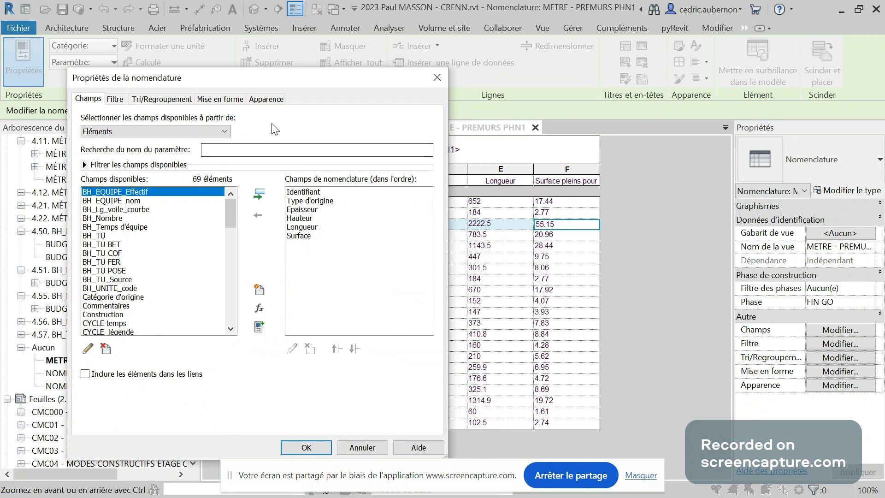
{"action": "left_click", "coordinate": [272, 101]}
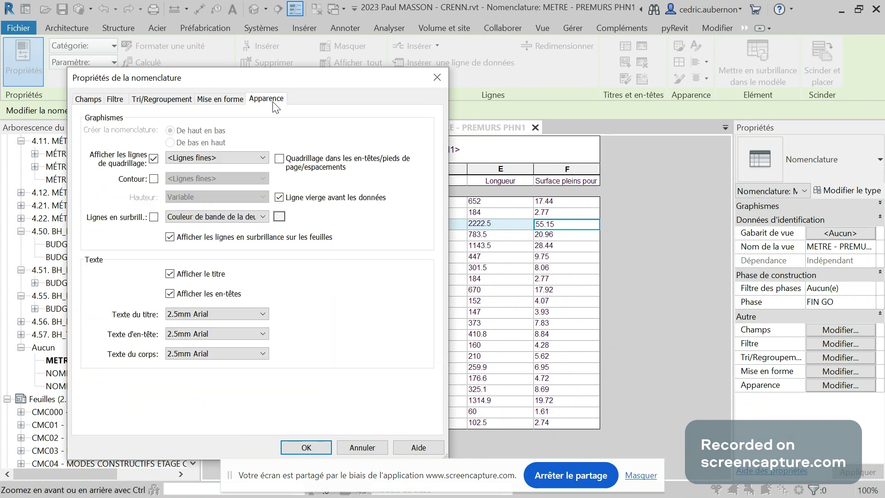
{"action": "left_click", "coordinate": [231, 104]}
{"action": "left_click", "coordinate": [94, 172]}
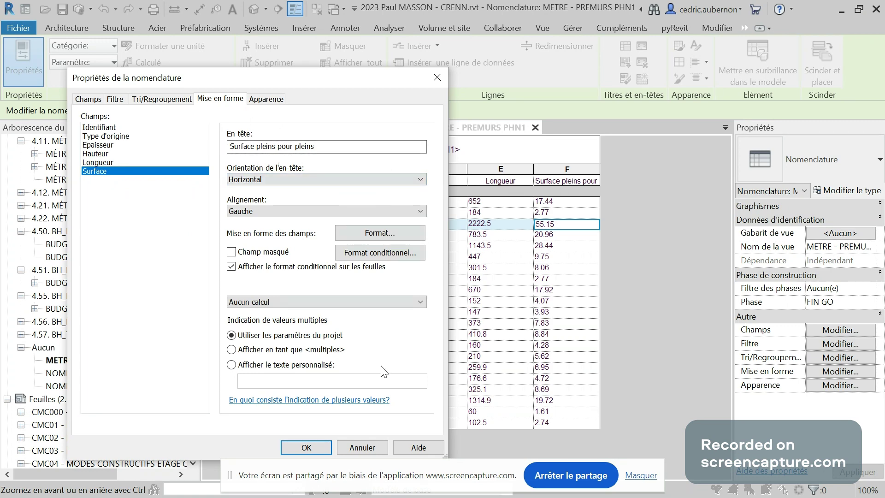
{"action": "left_click", "coordinate": [325, 447]}
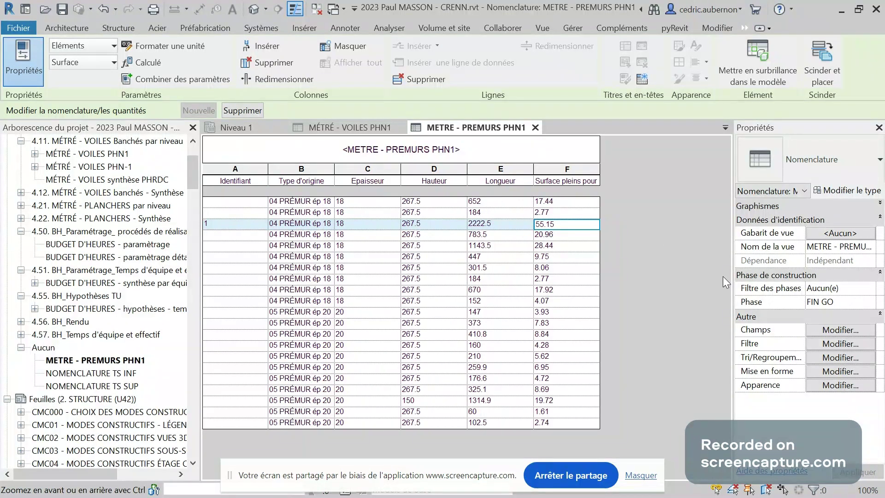
Step: Start a new calculated field for the METRE - PREMURS PHN1 schedule, named SURFACE and of type Surface
{"action": "left_click", "coordinate": [840, 330]}
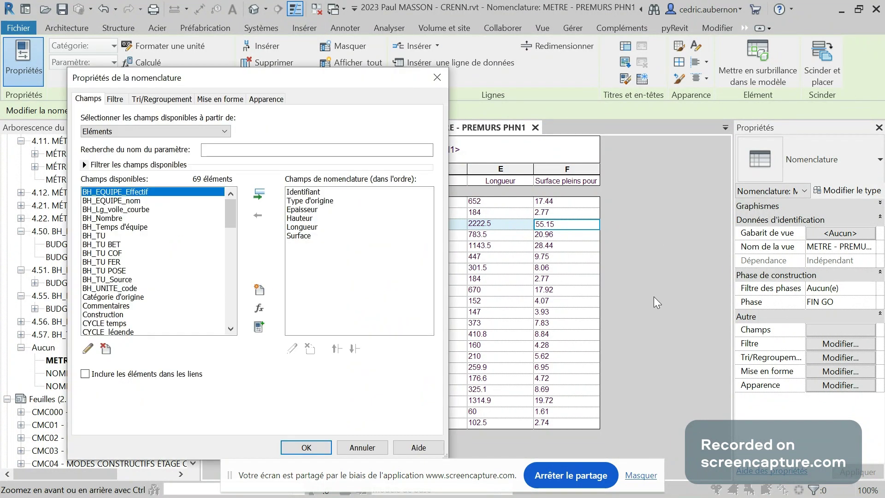
{"action": "left_click", "coordinate": [261, 309]}
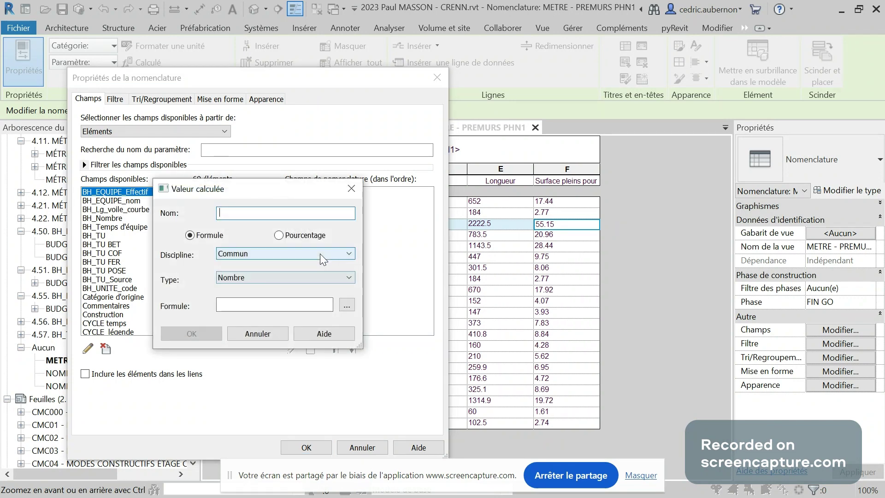
{"action": "type", "text": "SURF"}
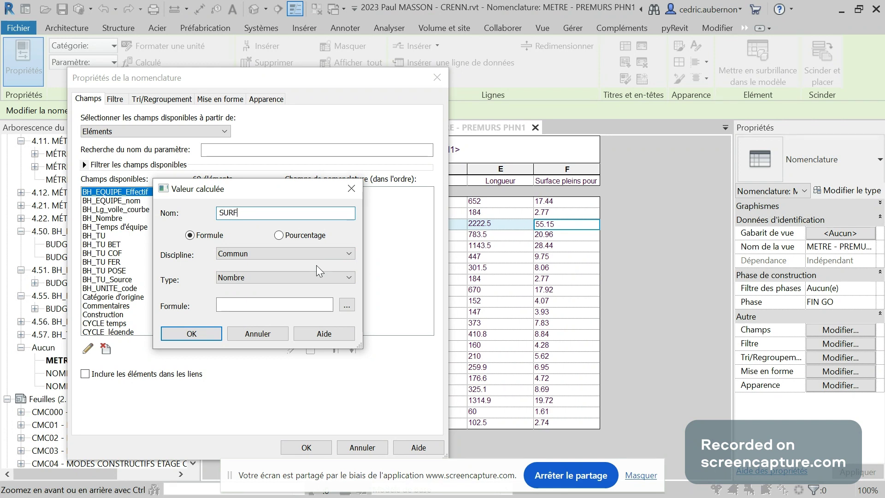
{"action": "type", "text": "ACE"}
{"action": "left_click", "coordinate": [322, 278]}
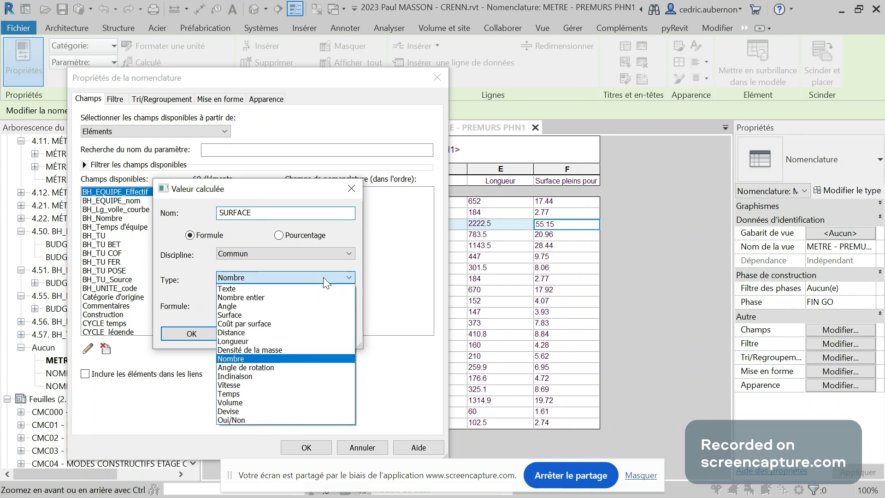
{"action": "left_click", "coordinate": [300, 312]}
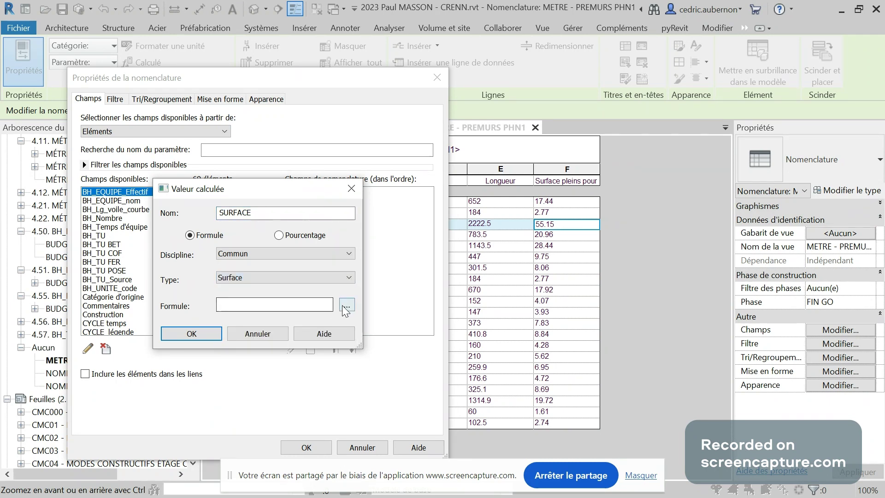
{"action": "left_click", "coordinate": [326, 308]}
{"action": "type", "text": "kjdfshkds"}
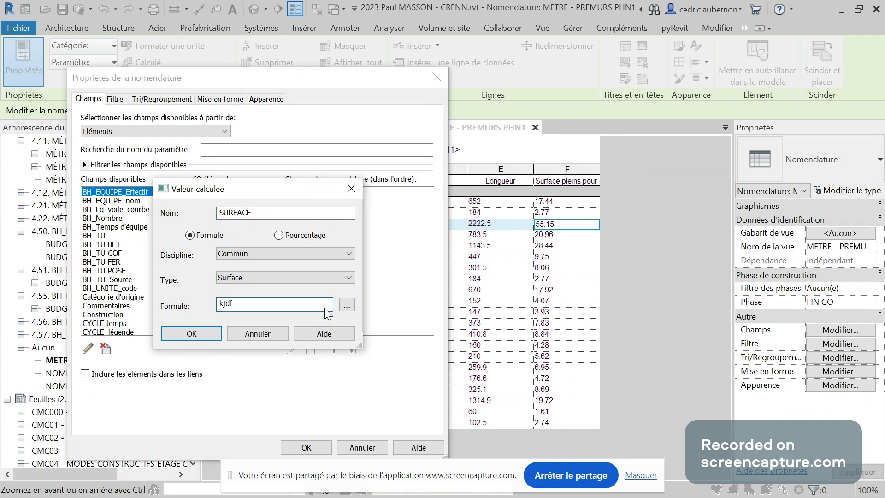
{"action": "key", "text": "BackSpace"}
{"action": "key", "text": "BackSpace"}
{"action": "key", "text": "BackSpace"}
{"action": "key", "text": "BackSpace"}
{"action": "key", "text": "BackSpace"}
{"action": "key", "text": "BackSpace"}
{"action": "key", "text": "BackSpace"}
{"action": "key", "text": "BackSpace"}
{"action": "key", "text": "BackSpace"}
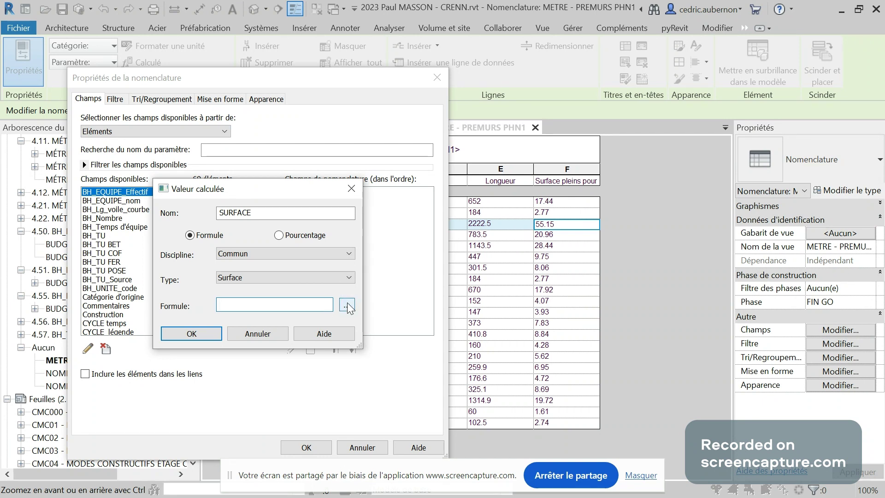
Step: Define the SURFACE formula as Hauteur*Longueur and place the new field directly before Surface in the schedule
{"action": "left_click", "coordinate": [347, 306]}
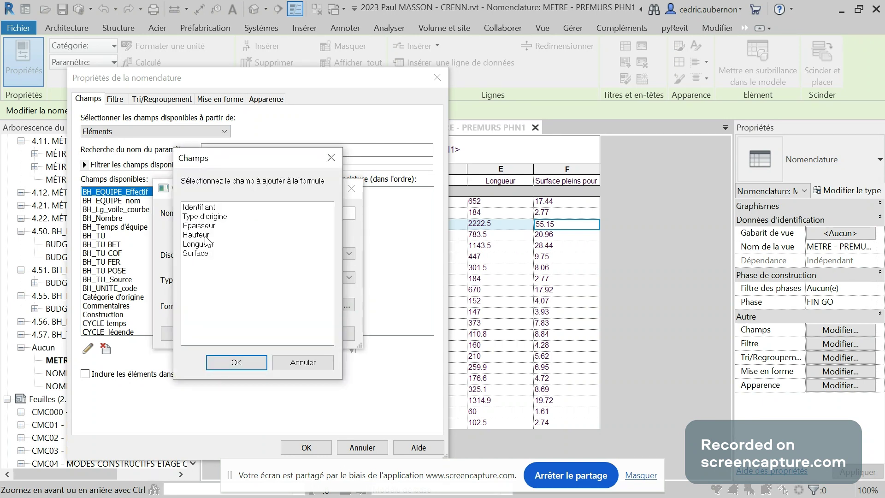
{"action": "left_click", "coordinate": [207, 235]}
{"action": "left_click", "coordinate": [237, 362]}
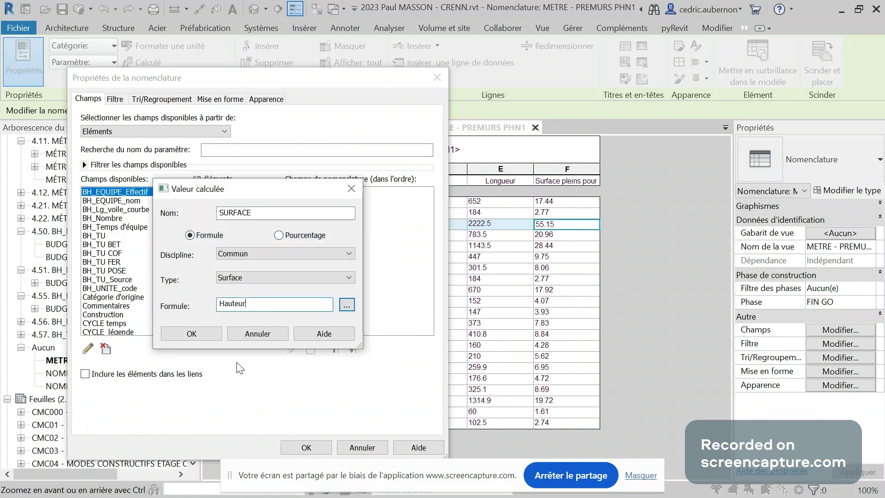
{"action": "type", "text": "*"}
{"action": "left_click", "coordinate": [347, 306]}
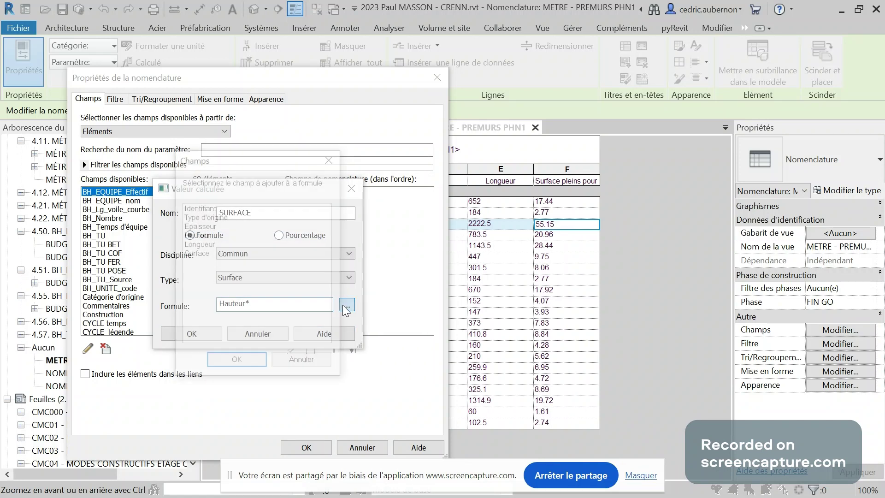
{"action": "left_click", "coordinate": [248, 244]}
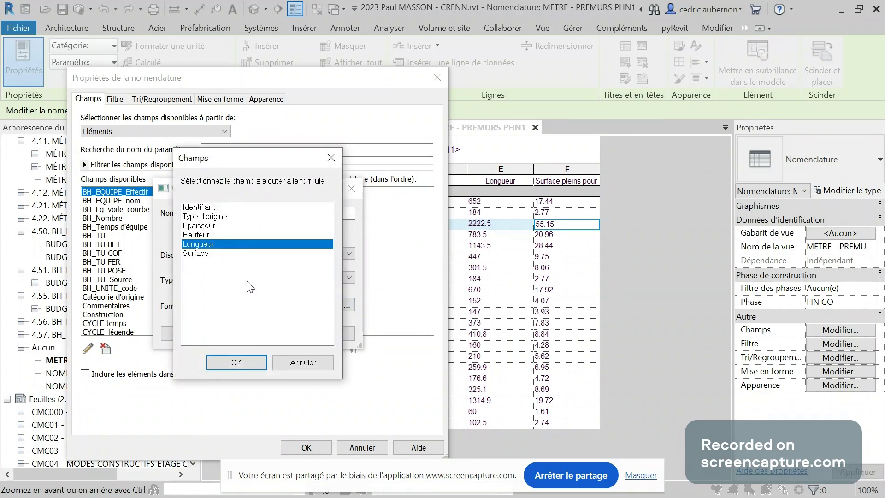
{"action": "left_click", "coordinate": [240, 363]}
{"action": "left_click", "coordinate": [212, 337]}
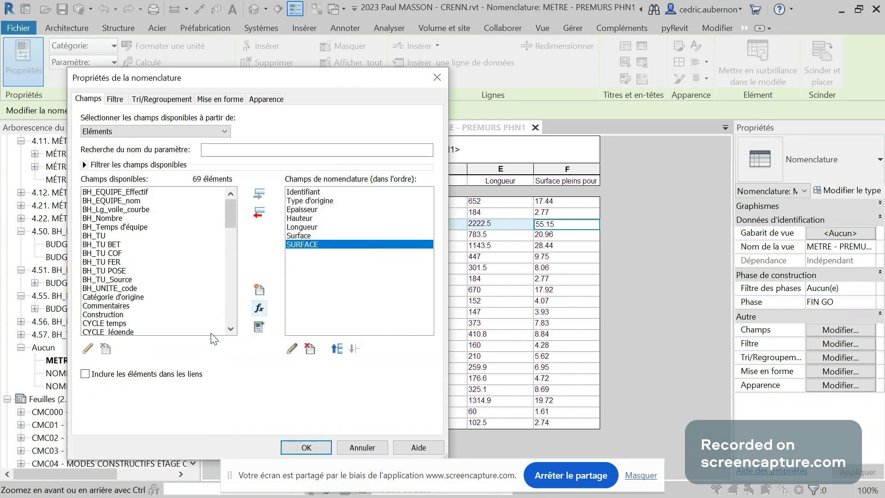
{"action": "left_click", "coordinate": [336, 351]}
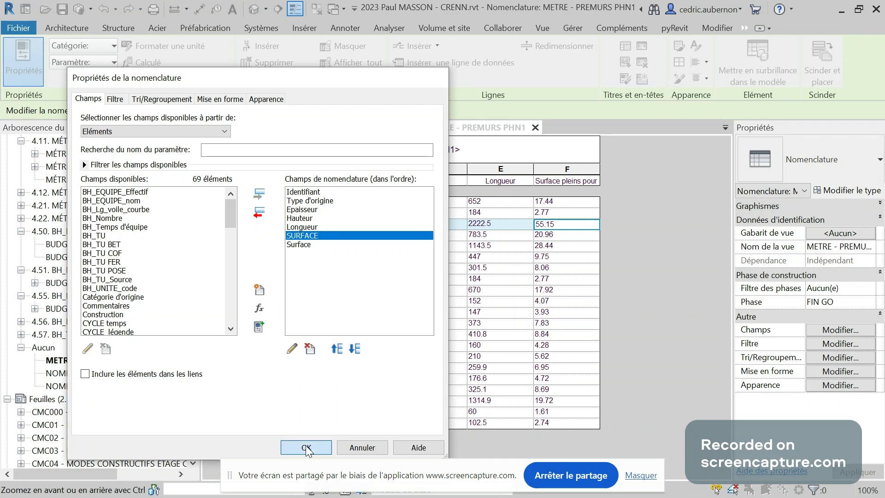
{"action": "left_click", "coordinate": [306, 448]}
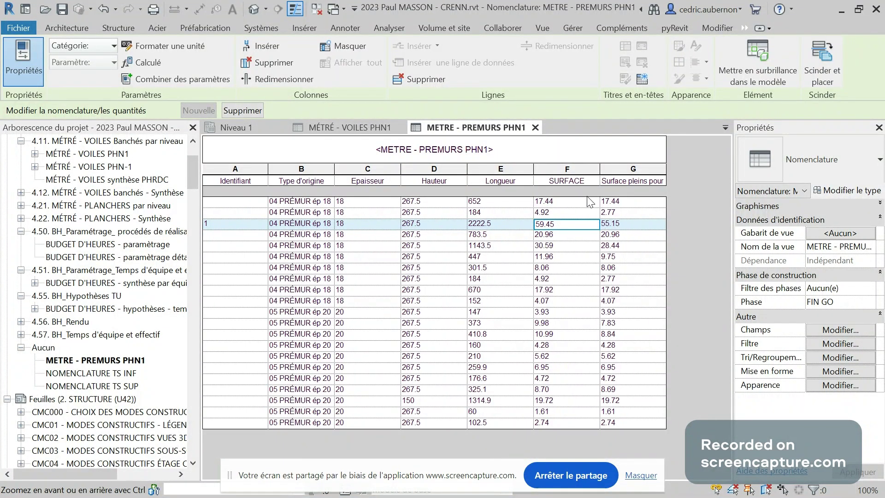
Step: Rename the SURFACE column header to "Surface vides pour pleins"
{"action": "left_click", "coordinate": [586, 183]}
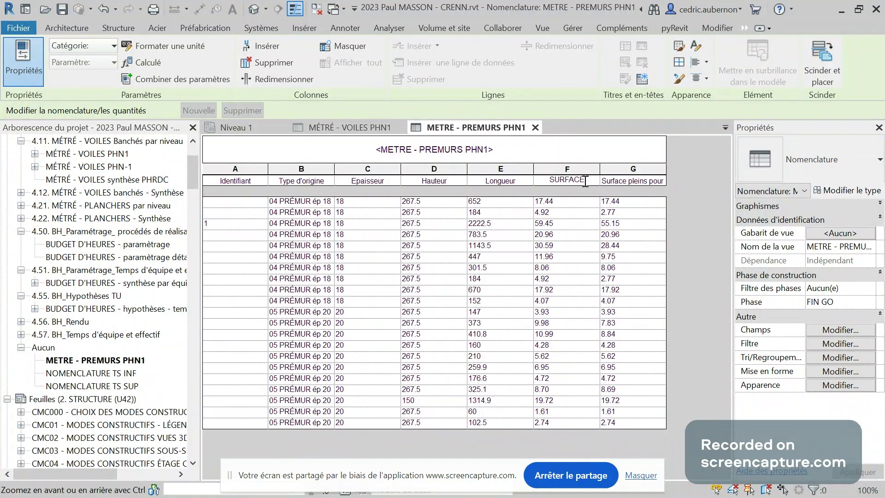
{"action": "left_click_drag", "start_coordinate": [585, 182], "coordinate": [548, 179]}
{"action": "type", "text": "Surface vi"}
{"action": "type", "text": "des po"}
{"action": "type", "text": "ur pleins"}
{"action": "key", "text": "Return"}
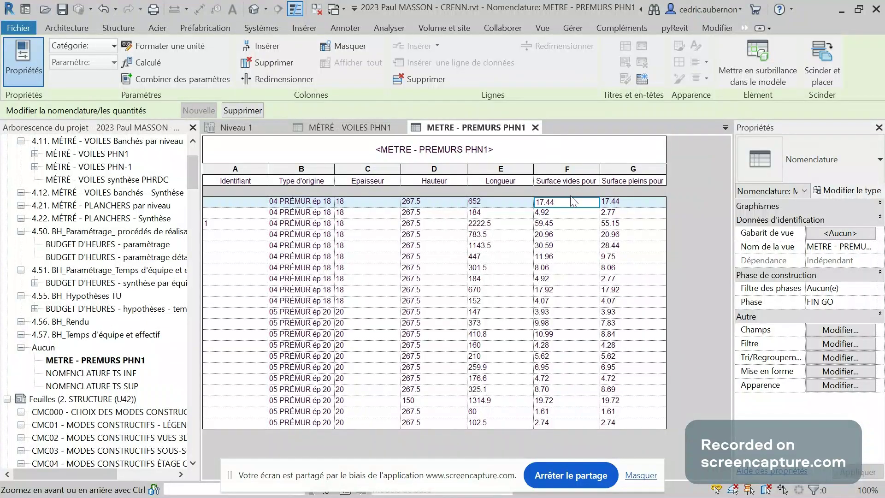
{"action": "left_click", "coordinate": [642, 476]}
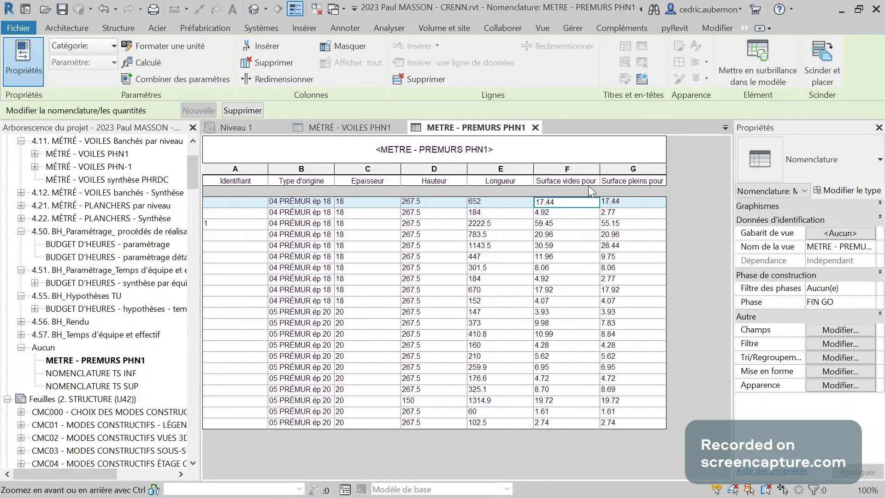
Step: Start another calculated field for the schedule, named S_OUVERTURES and of type Surface
{"action": "left_click", "coordinate": [840, 330]}
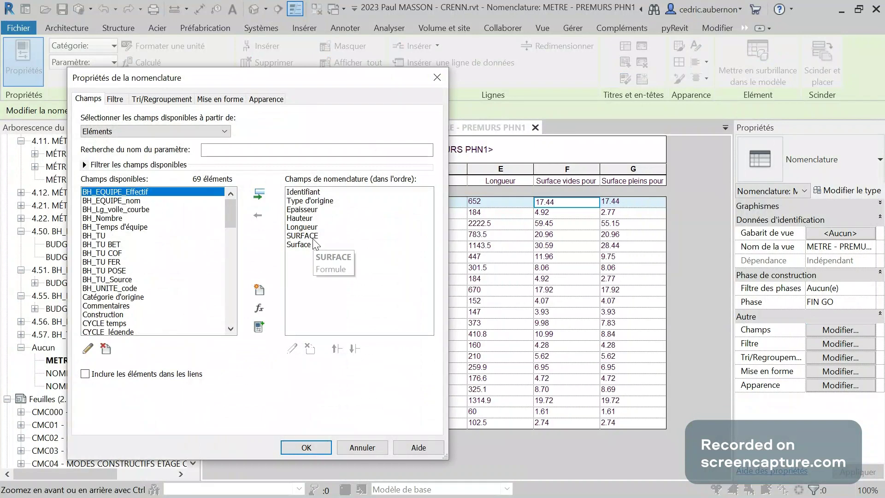
{"action": "left_click", "coordinate": [317, 244]}
{"action": "left_click", "coordinate": [305, 235]}
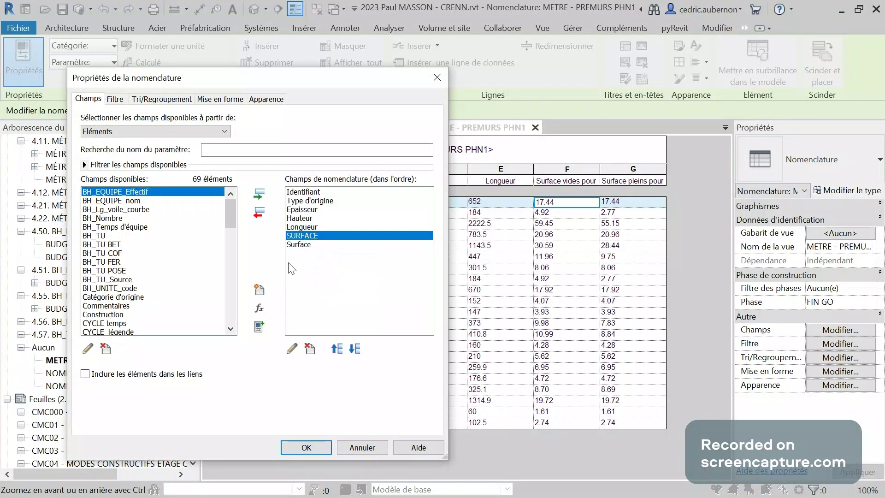
{"action": "left_click", "coordinate": [259, 308]}
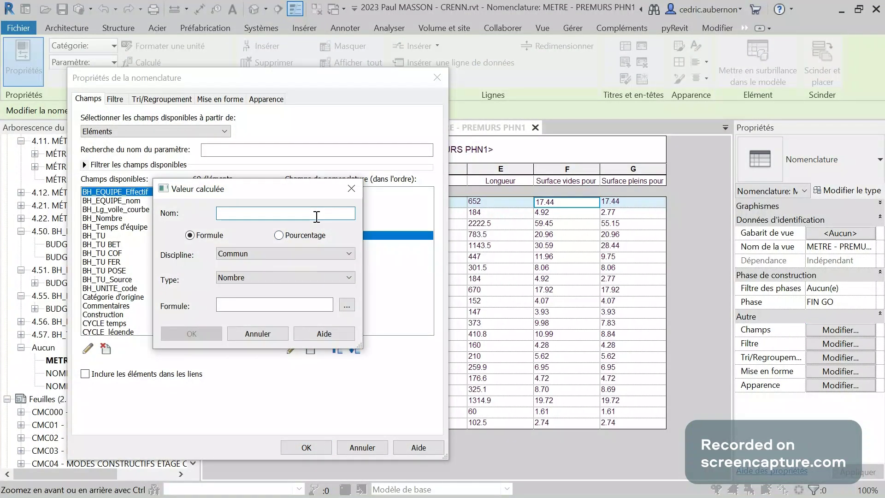
{"action": "type", "text": "S_"}
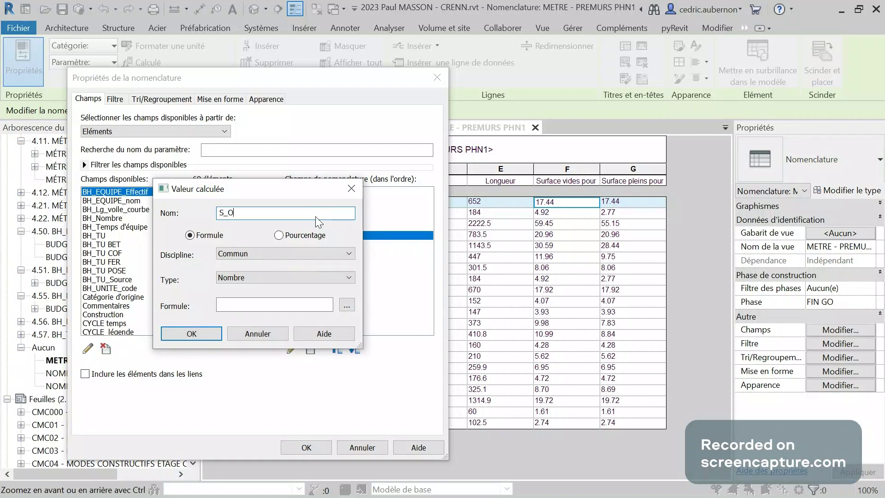
{"action": "type", "text": "OUVERTURES"}
{"action": "left_click", "coordinate": [334, 278]}
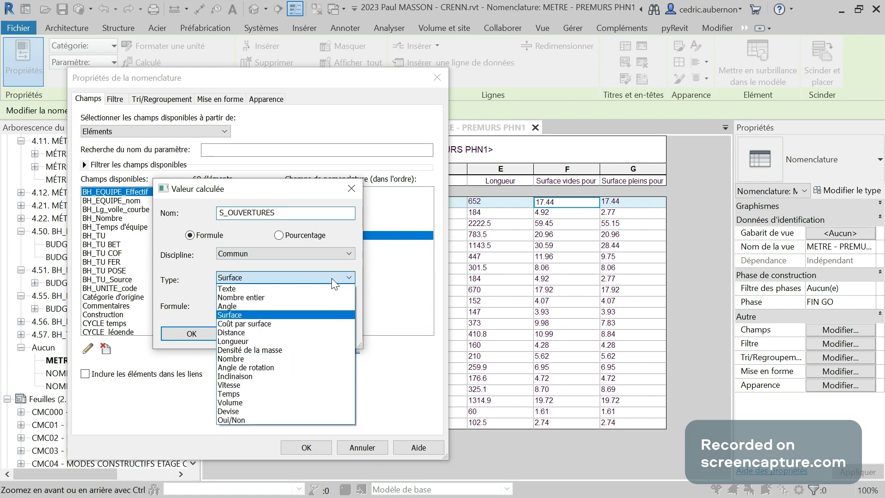
{"action": "left_click", "coordinate": [314, 315]}
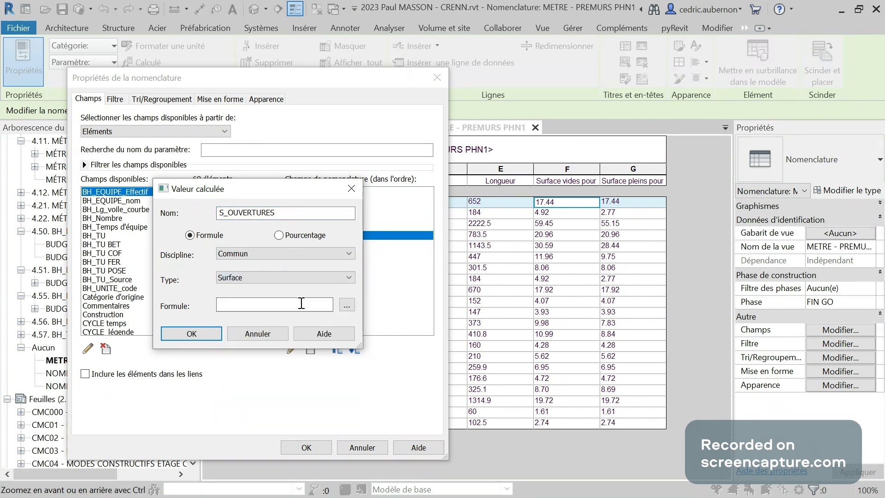
Step: Define the S_OUVERTURES formula as Surface-SURFACE and place the field between SURFACE and Surface in the schedule
{"action": "left_click", "coordinate": [346, 306]}
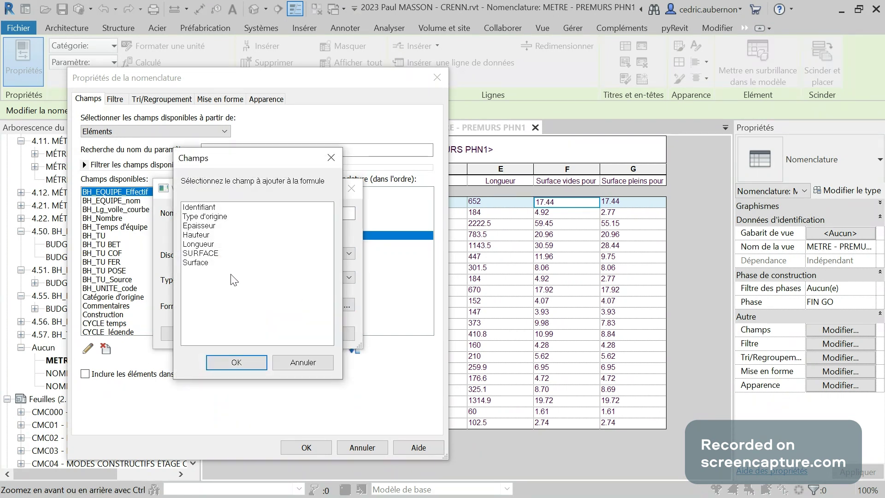
{"action": "left_click", "coordinate": [207, 262]}
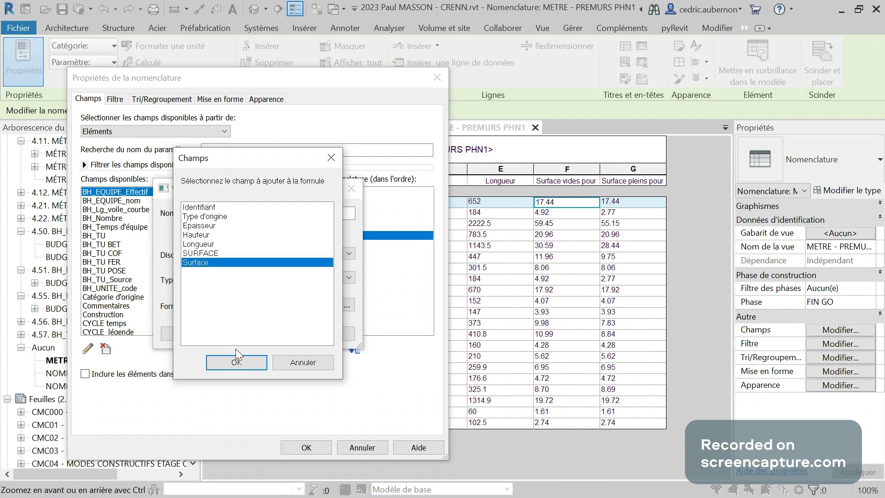
{"action": "left_click", "coordinate": [237, 362]}
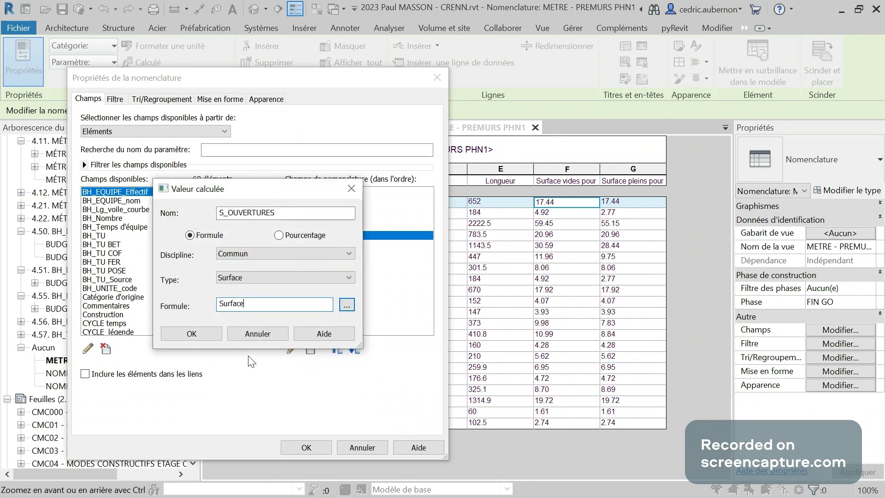
{"action": "type", "text": "-SURFACE"}
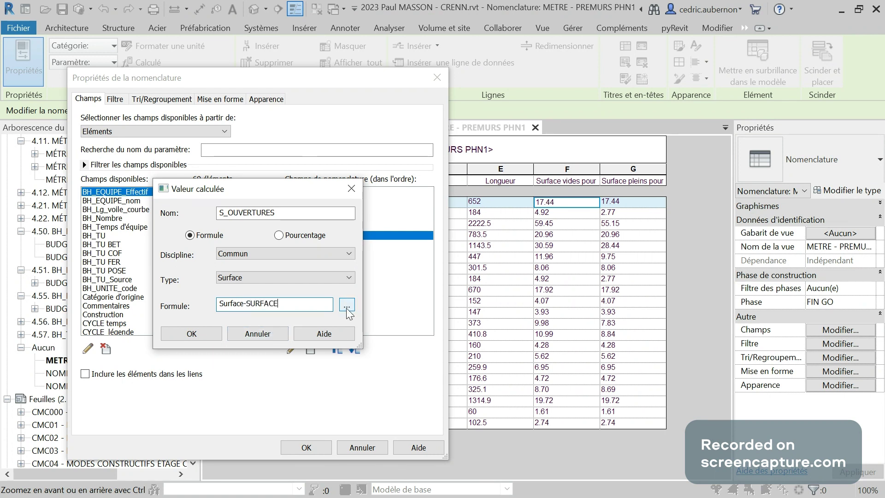
{"action": "left_click", "coordinate": [193, 333]}
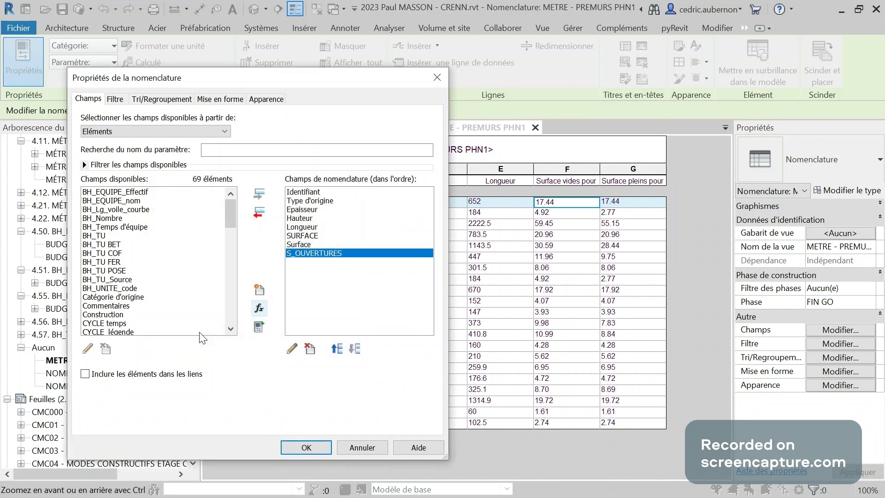
{"action": "left_click", "coordinate": [337, 349]}
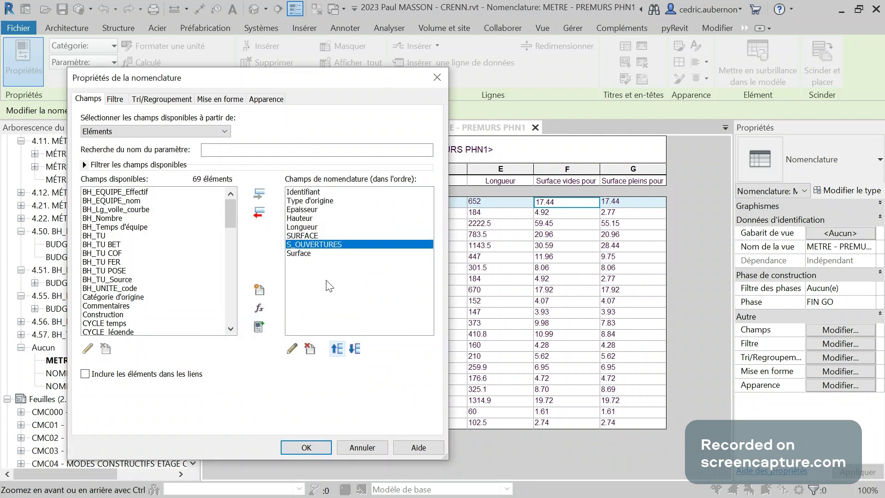
{"action": "left_click", "coordinate": [308, 447]}
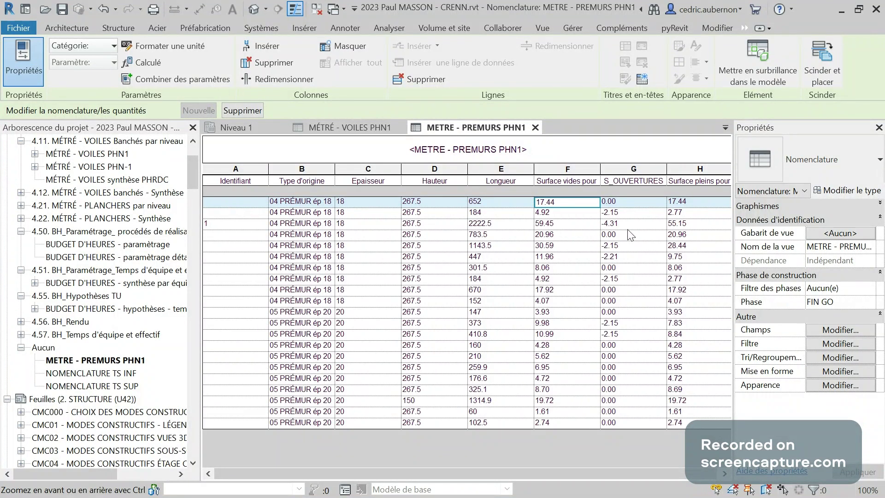
Step: Rename the S_OUVERTURES column header to "Surface ouvertures"
{"action": "left_click", "coordinate": [644, 180]}
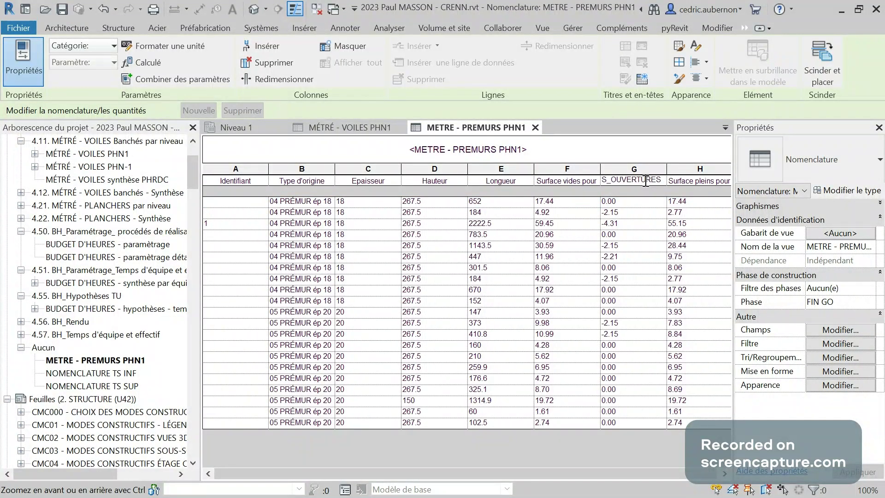
{"action": "double_click", "coordinate": [646, 181]}
{"action": "type", "text": "Surface ouvertures"}
{"action": "key", "text": "Return"}
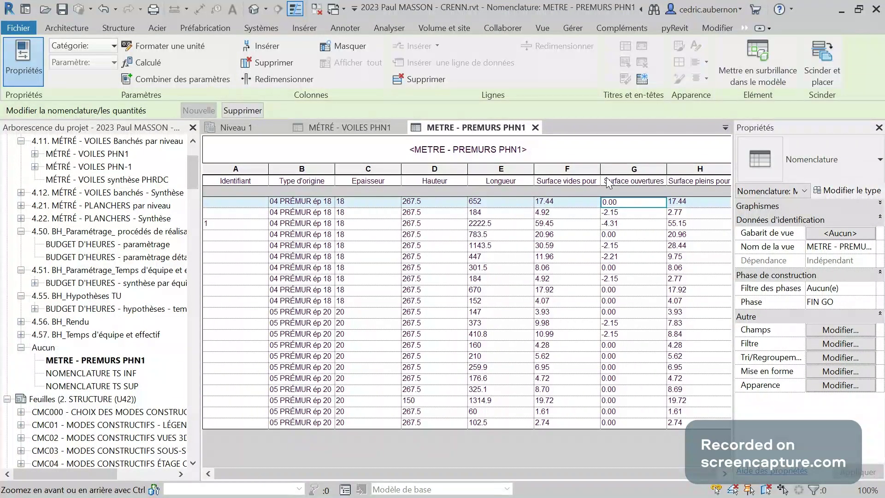
Step: Reverse the S_OUVERTURES calculated field's formula to SURFACE - Surface and apply the change to the schedule
{"action": "left_click", "coordinate": [848, 330]}
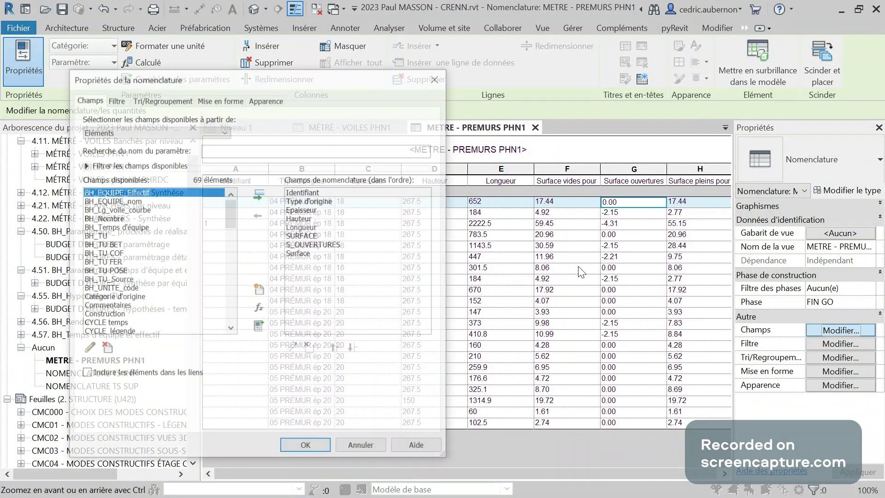
{"action": "left_click", "coordinate": [308, 245]}
{"action": "left_click", "coordinate": [293, 349]}
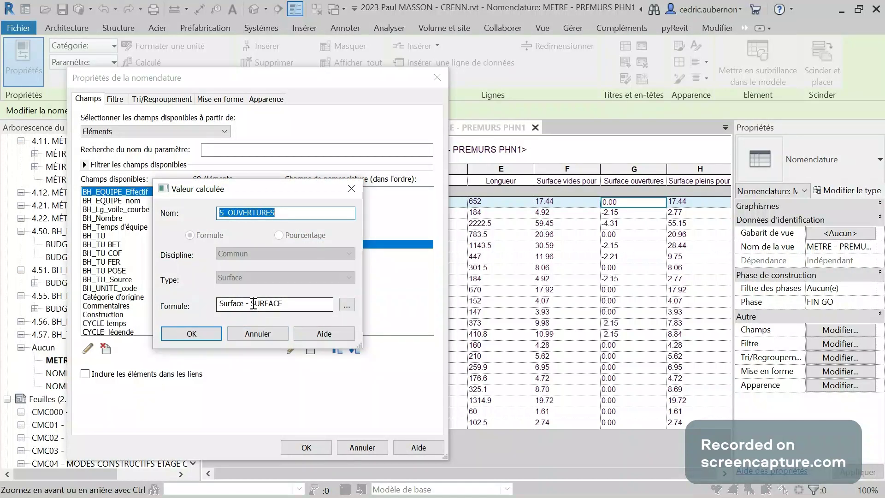
{"action": "left_click", "coordinate": [231, 303]}
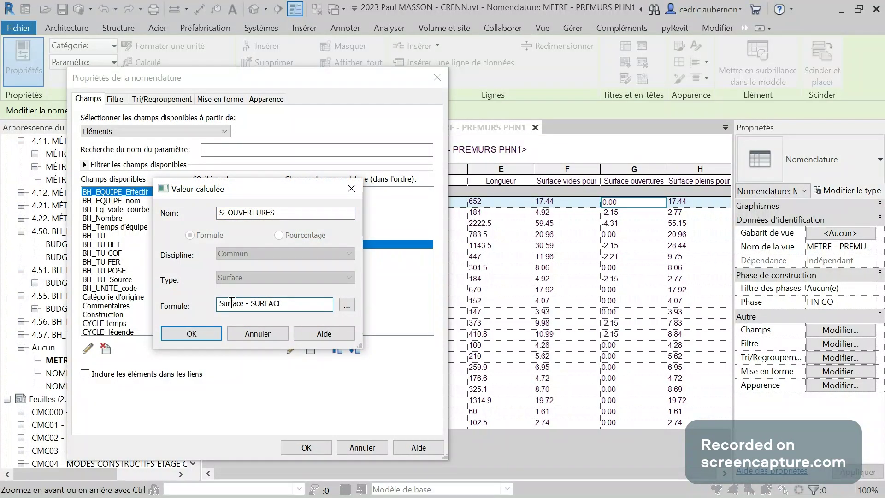
{"action": "double_click", "coordinate": [231, 304]}
{"action": "key", "text": "BackSpace"}
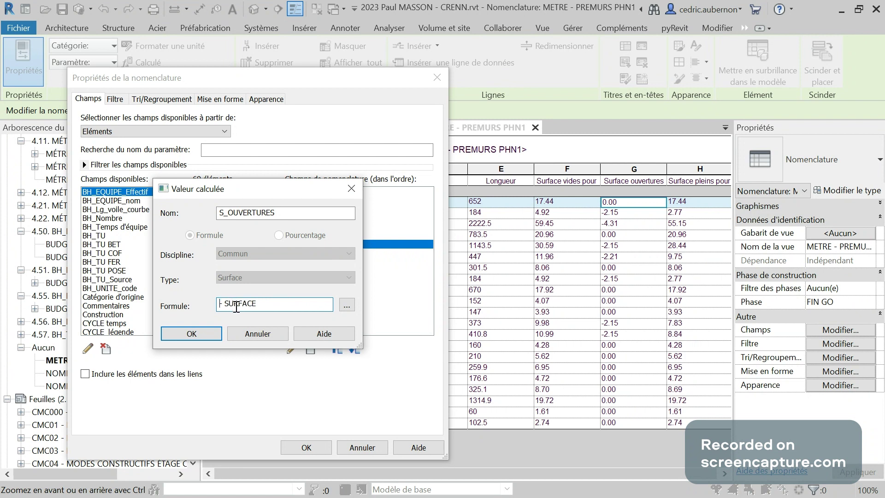
{"action": "key", "text": "Delete"}
{"action": "key", "text": "Delete"}
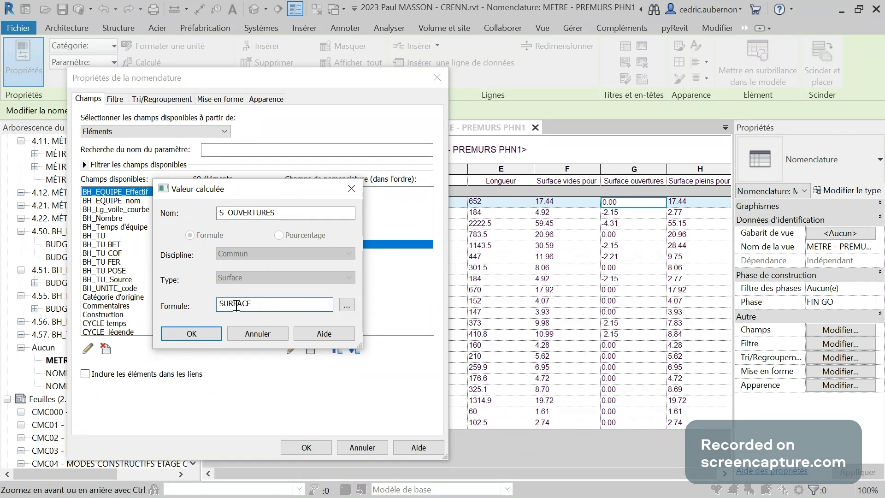
{"action": "type", "text": "- Surface"}
{"action": "key", "text": "Return"}
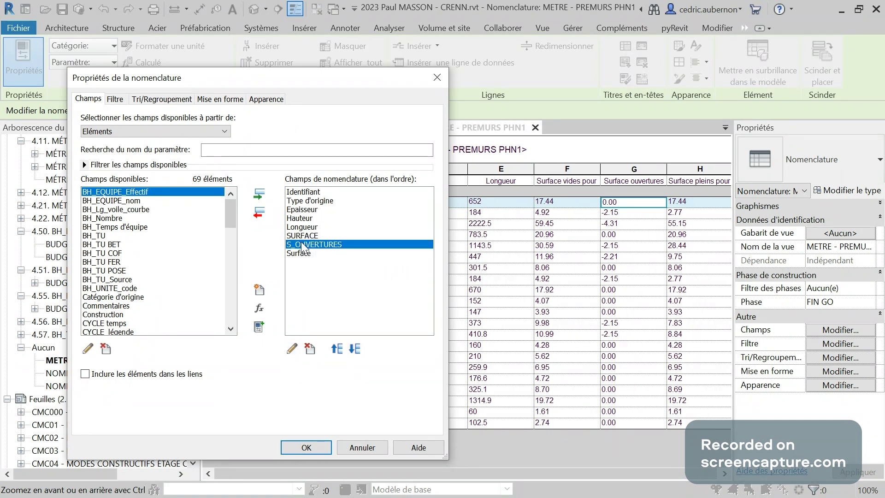
{"action": "mouse_move", "coordinate": [302, 246]}
{"action": "left_mouse_down"}
{"action": "mouse_move", "coordinate": [304, 255]}
{"action": "mouse_move", "coordinate": [305, 245]}
{"action": "left_mouse_up"}
{"action": "left_click", "coordinate": [304, 254]}
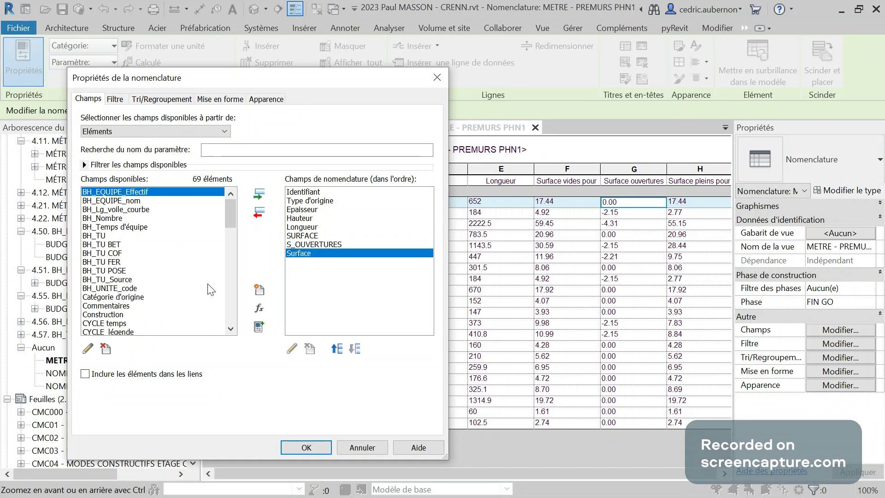
{"action": "left_click", "coordinate": [301, 446]}
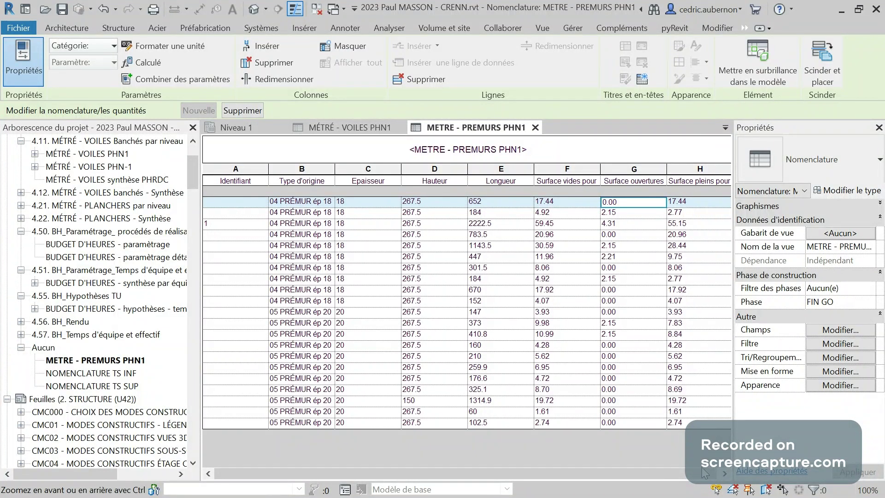
{"action": "left_click_drag", "start_coordinate": [701, 470], "coordinate": [713, 474]}
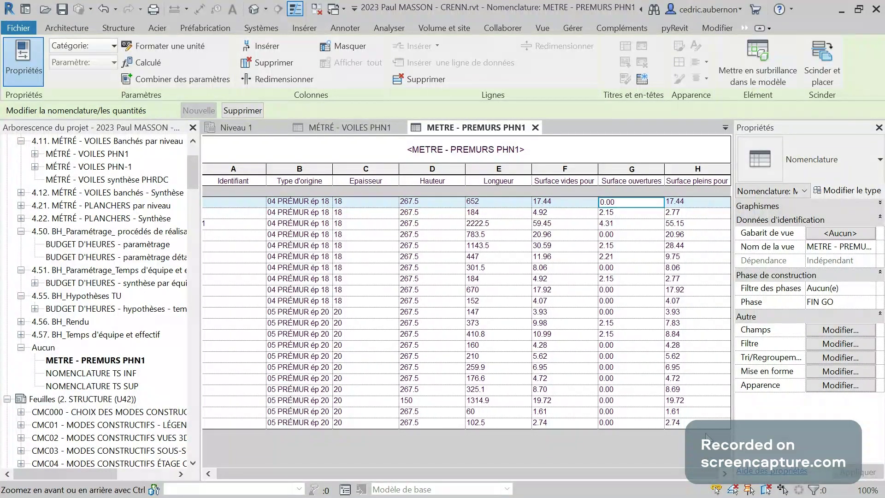